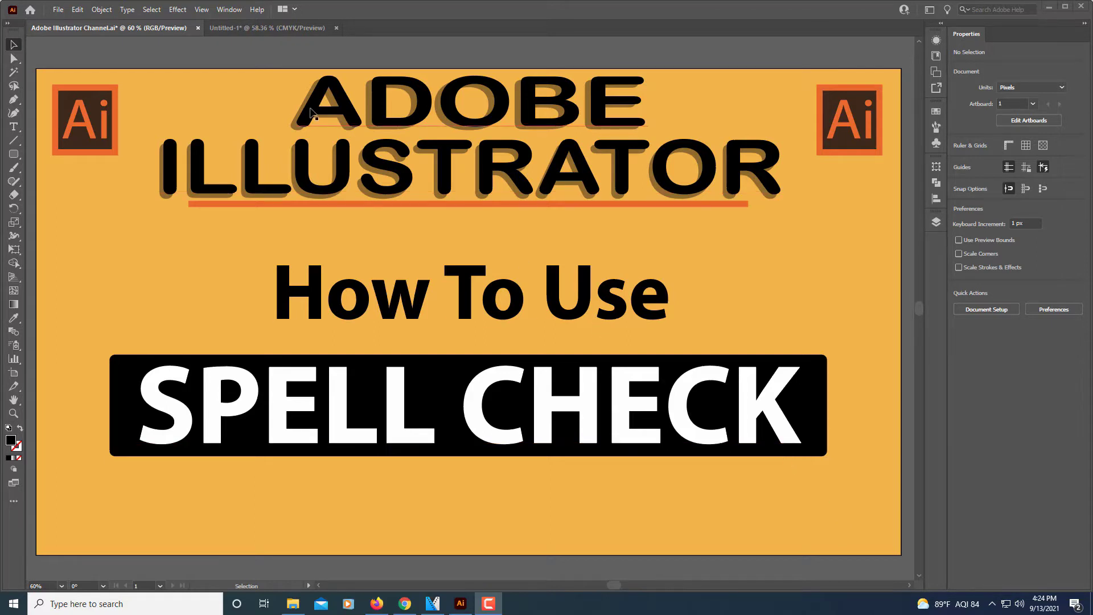
- In the untitled document, enable Edit > Spelling > Auto Spell Check to underline misspellings
left_click(268, 32)
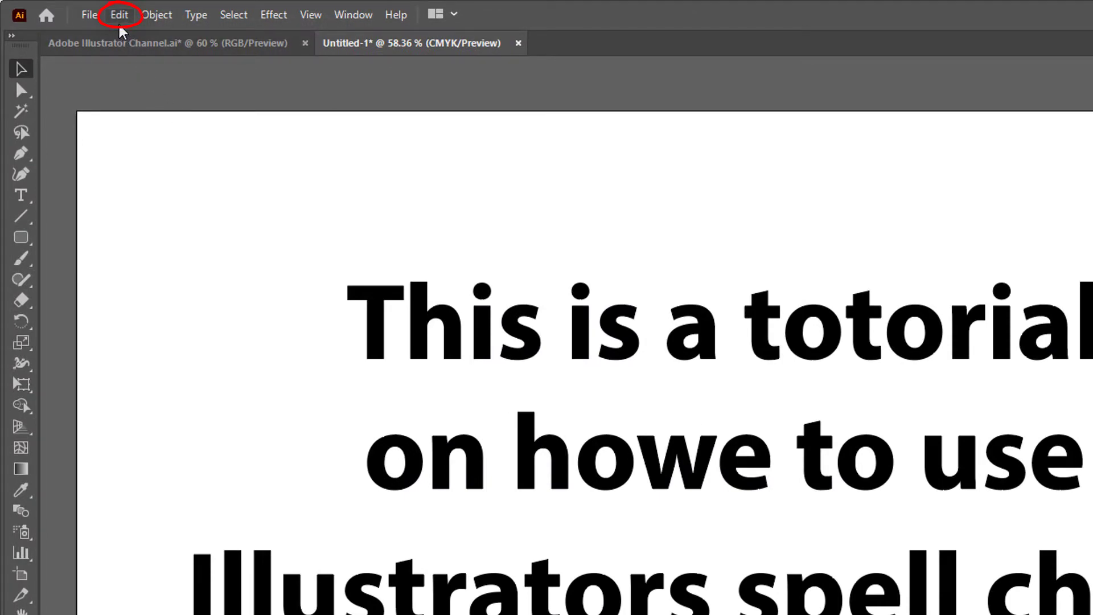
left_click(120, 18)
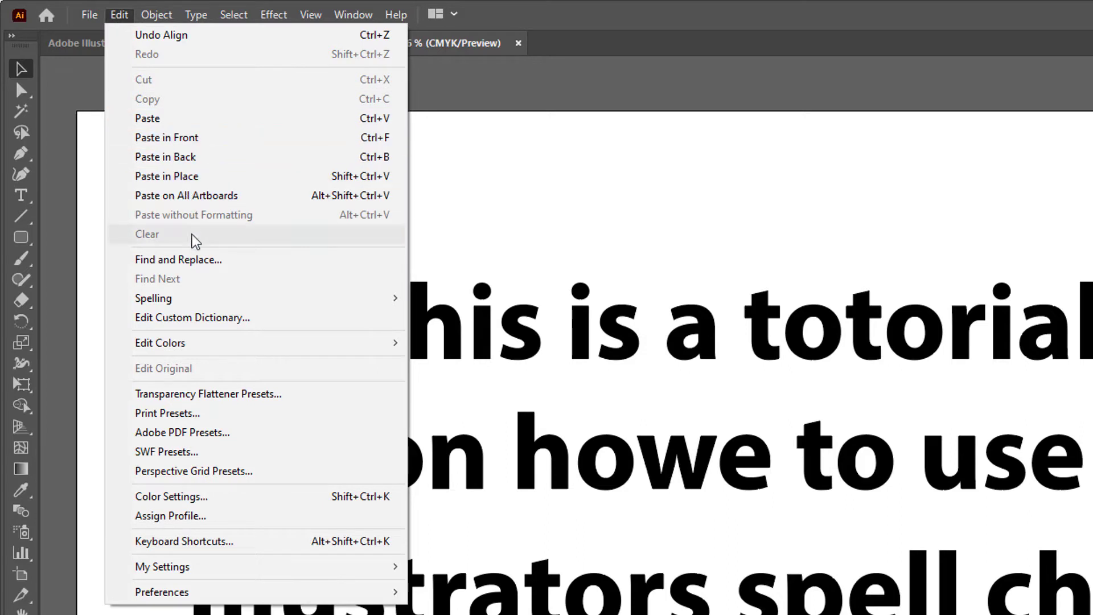
mouse_move(154, 298)
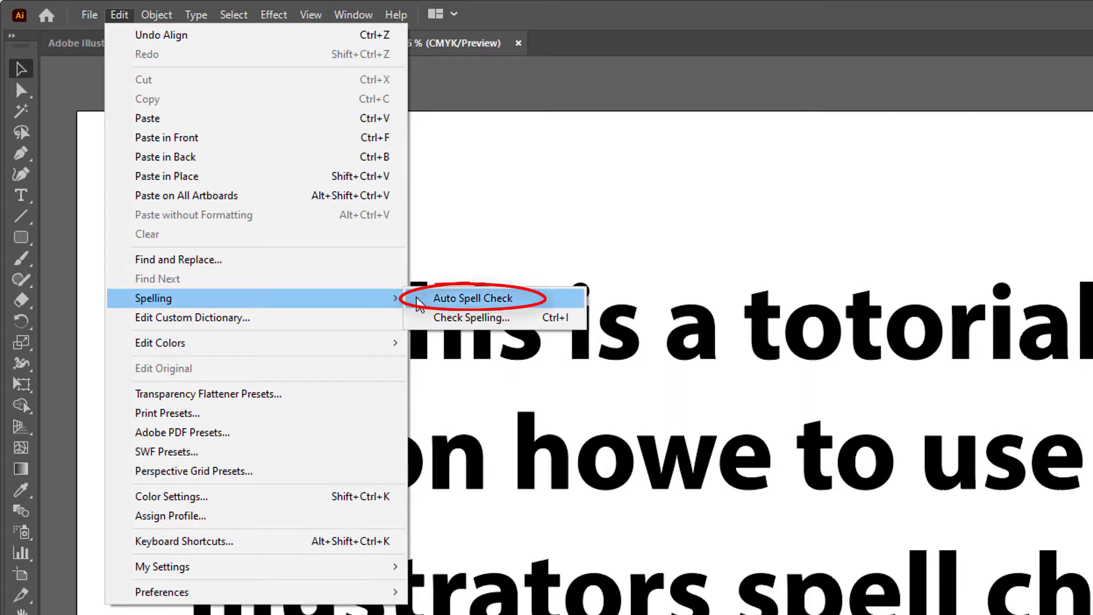
left_click(420, 301)
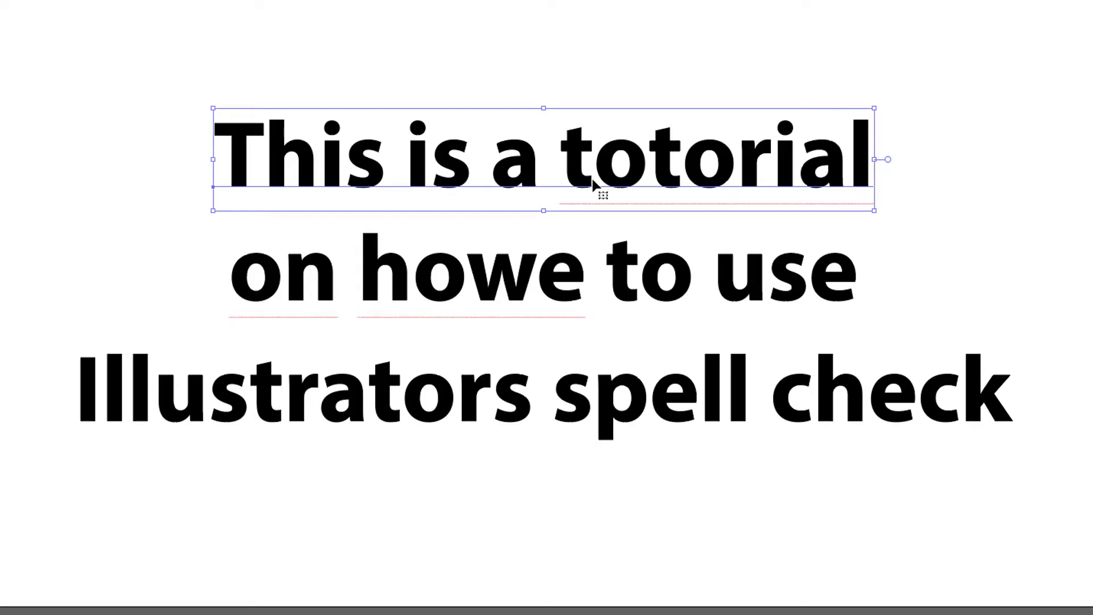
- Open Check Spelling from the text's right-click Spelling menu and start the check
right_click(594, 182)
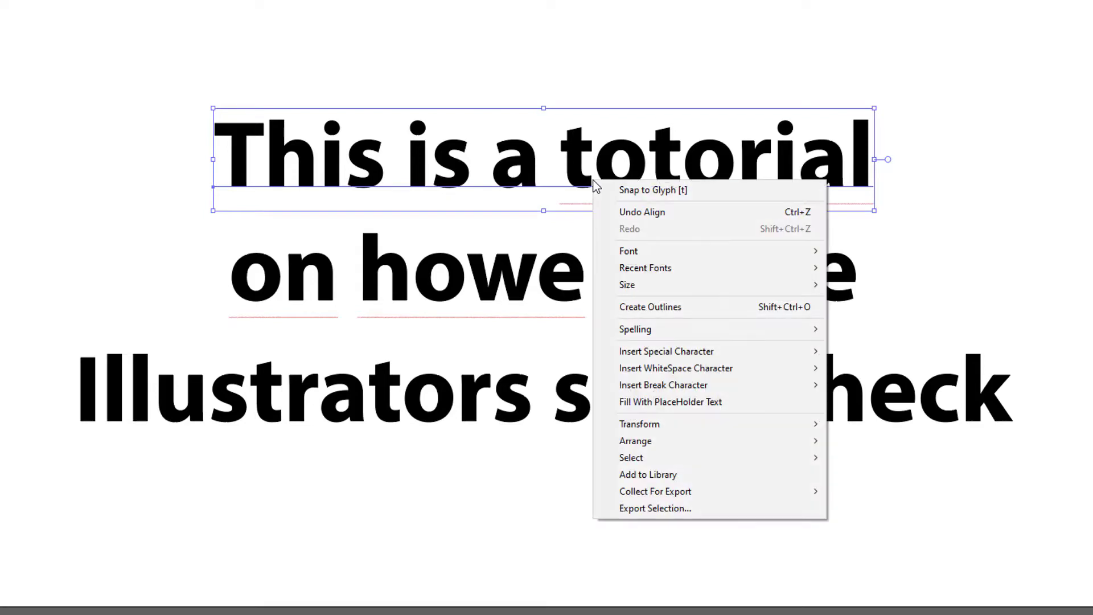
mouse_move(634, 329)
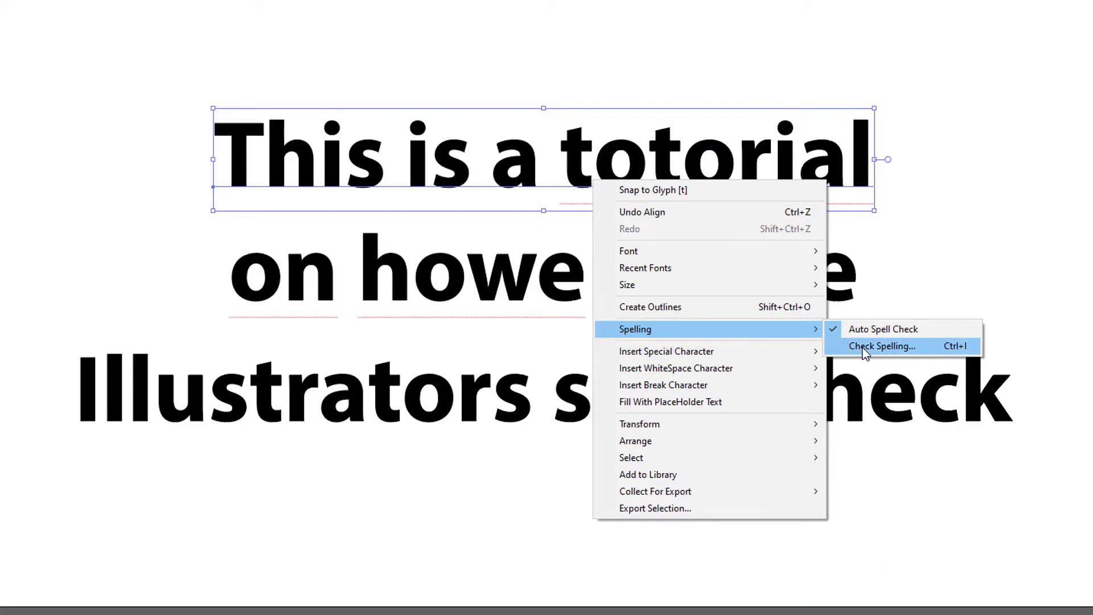
left_click(921, 349)
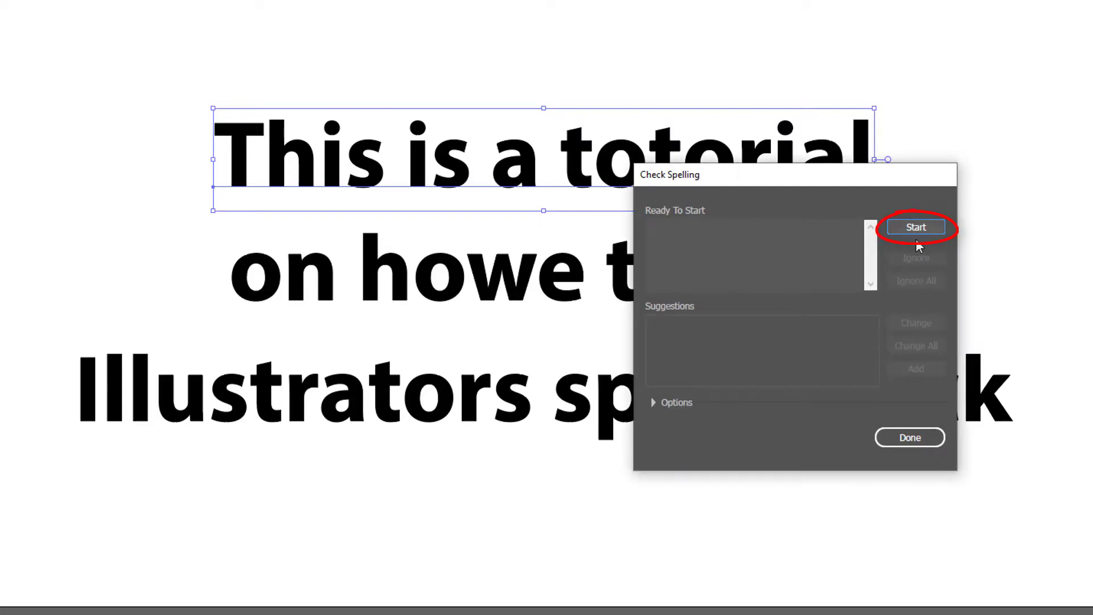
left_click(917, 227)
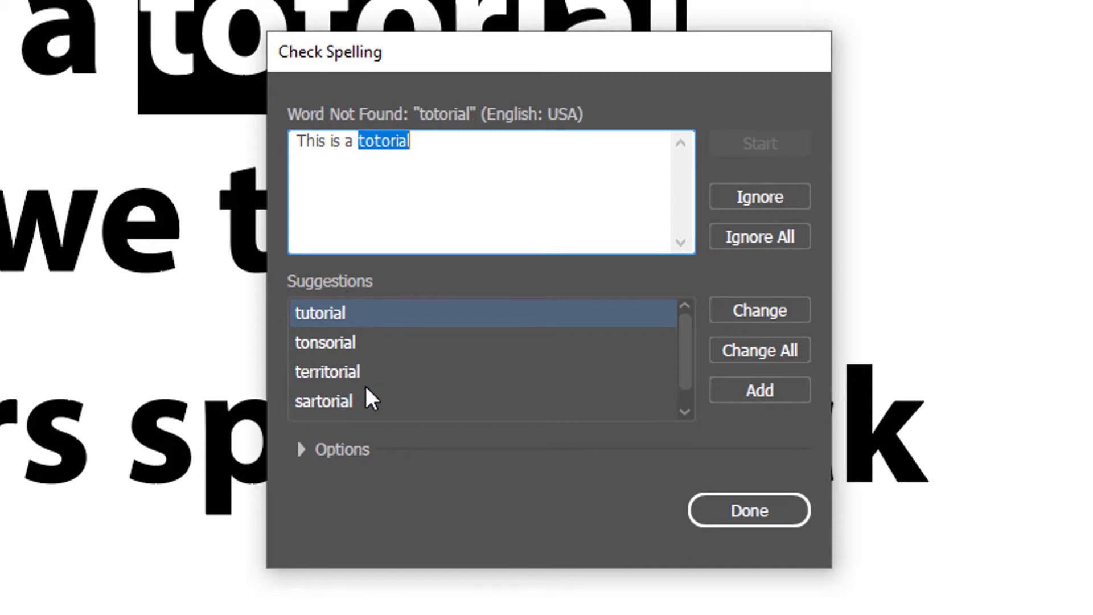
- Compare tonsorial, territorial and sartorial, then change 'totorial' to 'tutorial'
left_click(355, 345)
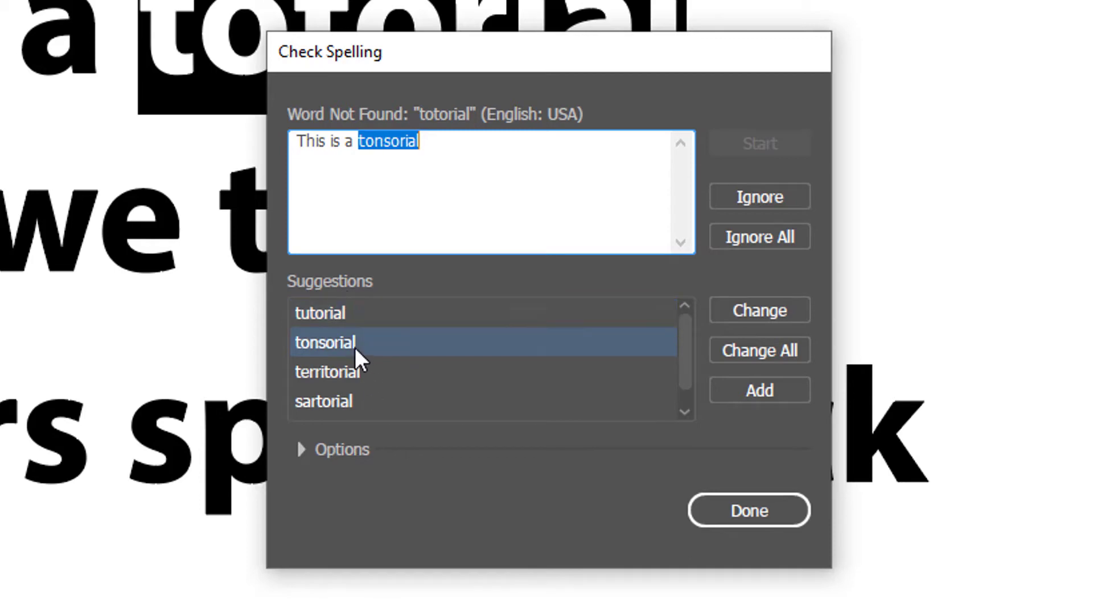
left_click(353, 373)
left_click(340, 403)
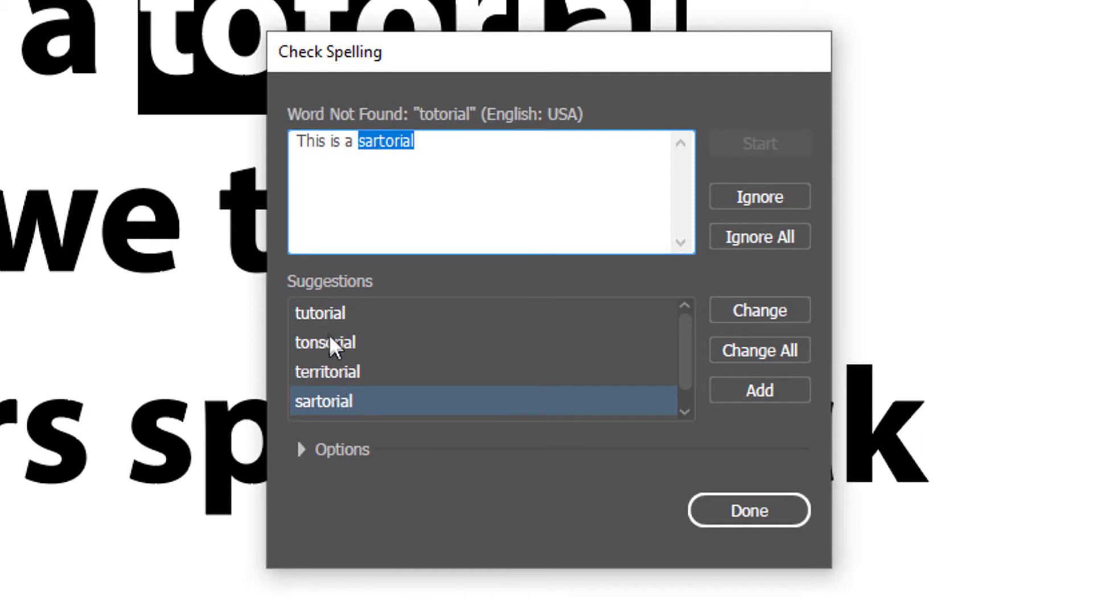
left_click(324, 317)
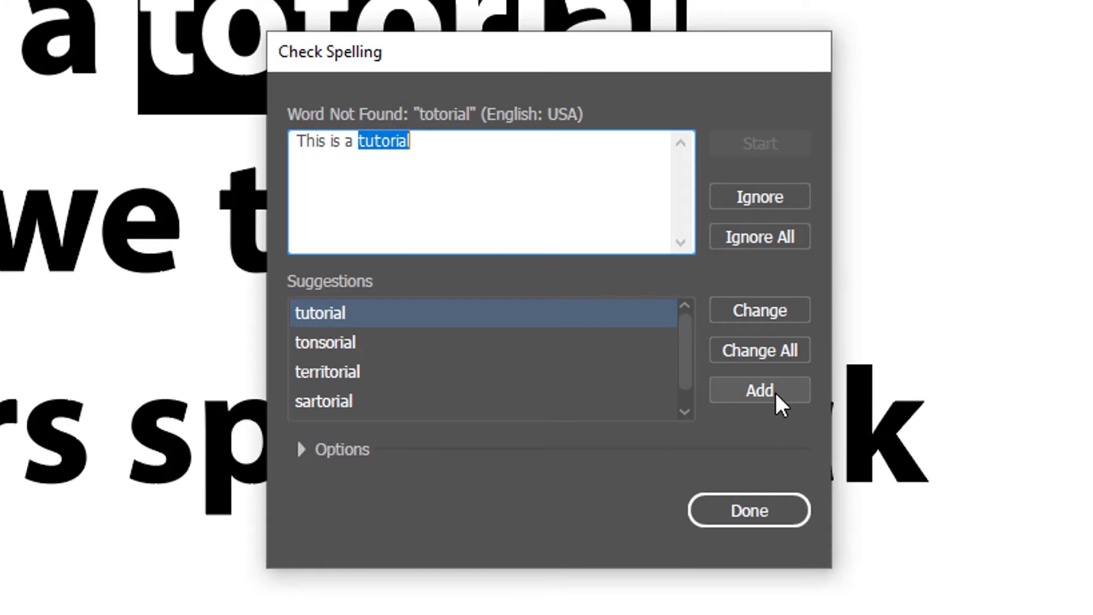
left_click(789, 310)
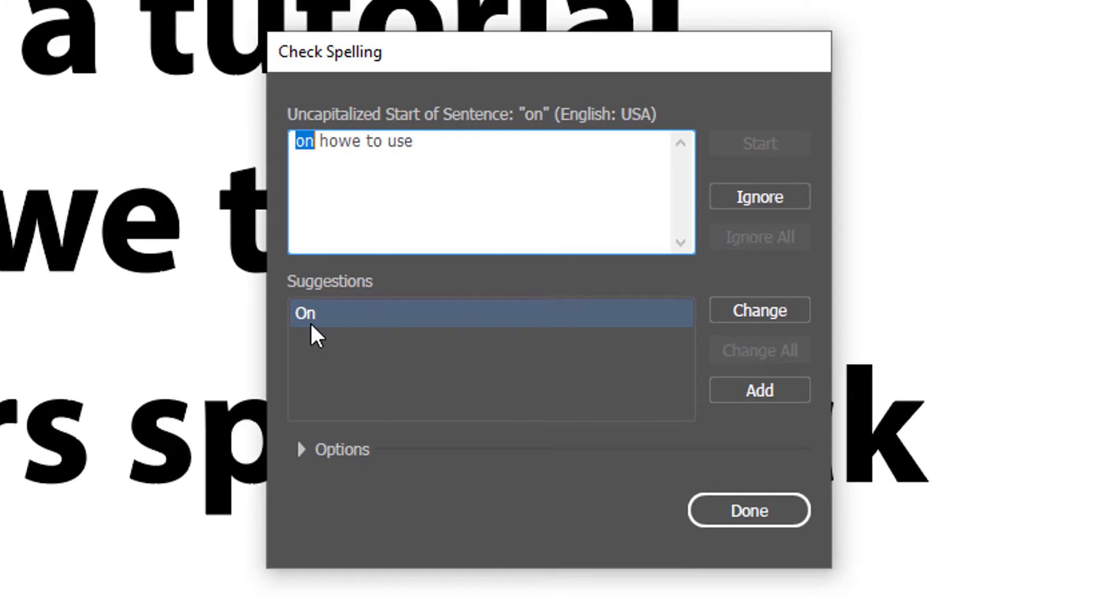
- Ignore lowercase 'on', change 'howe' to 'how', and close the finished spell check
left_click(793, 205)
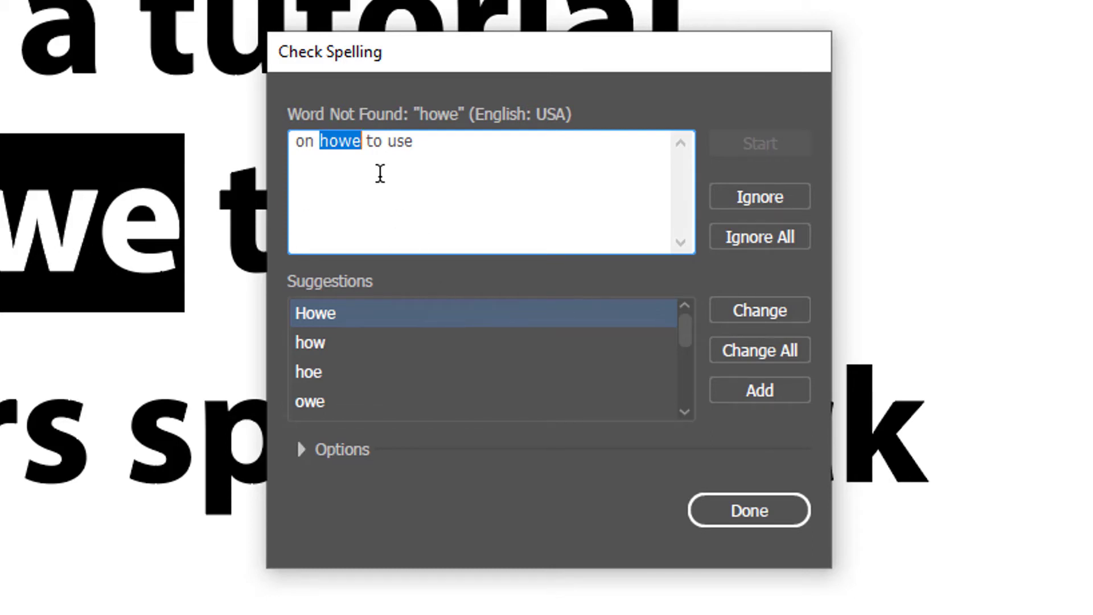
left_click(343, 348)
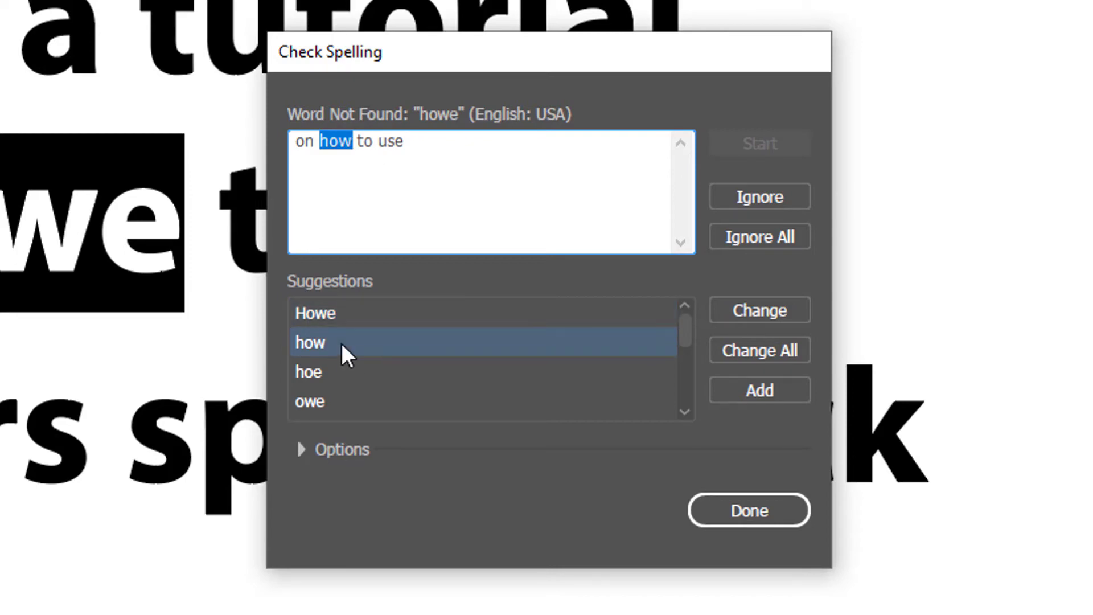
left_click(787, 311)
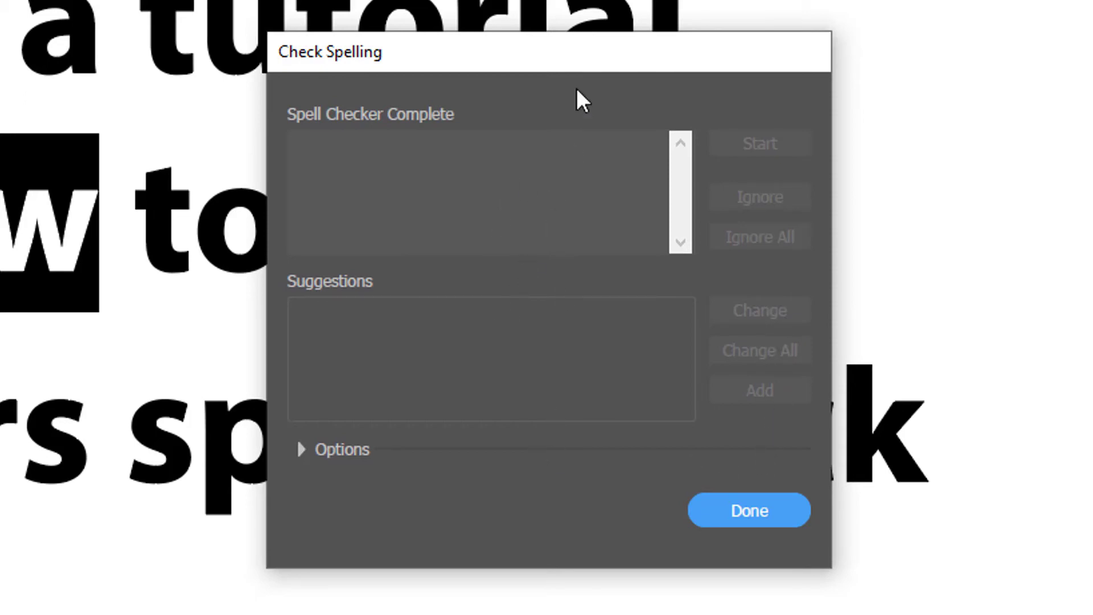
left_click_drag(570, 54, 493, 25)
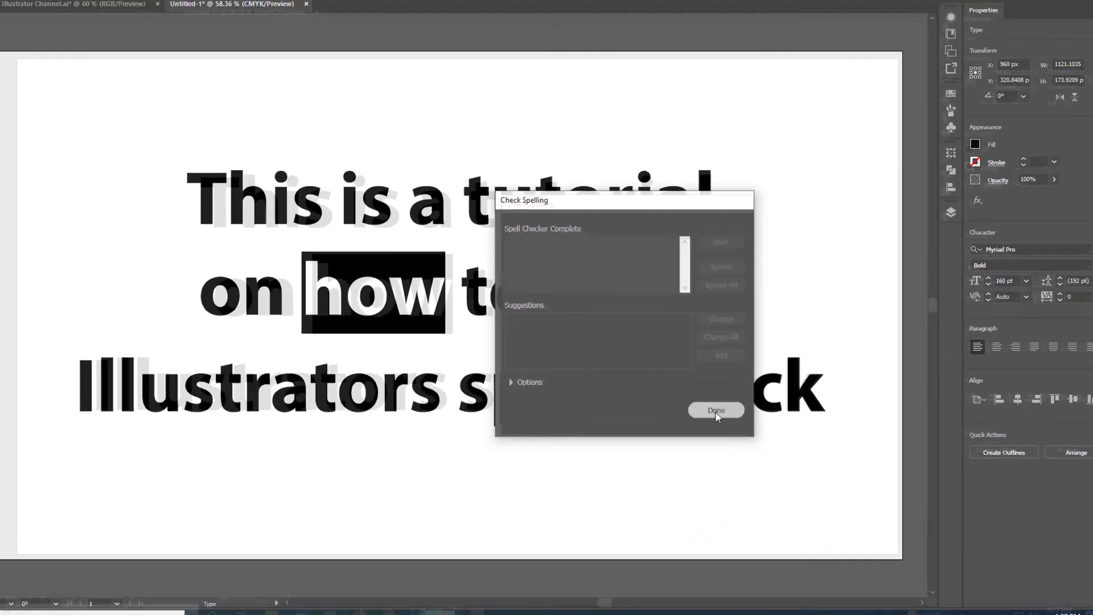
left_click(715, 410)
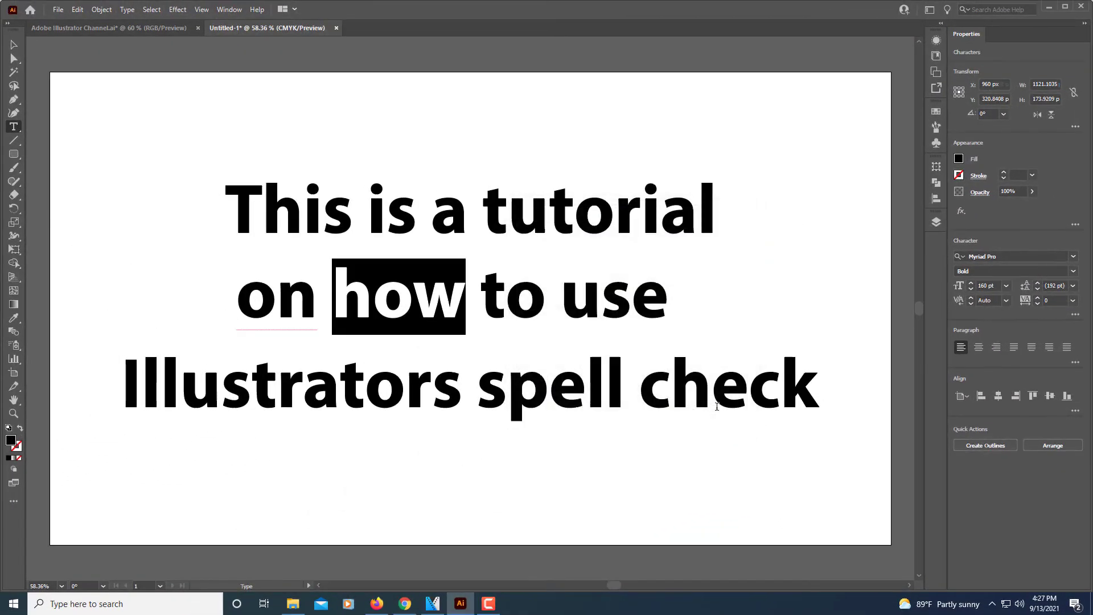
- Add an 'e' after 'how' so it reads 'howe'
left_click(459, 459)
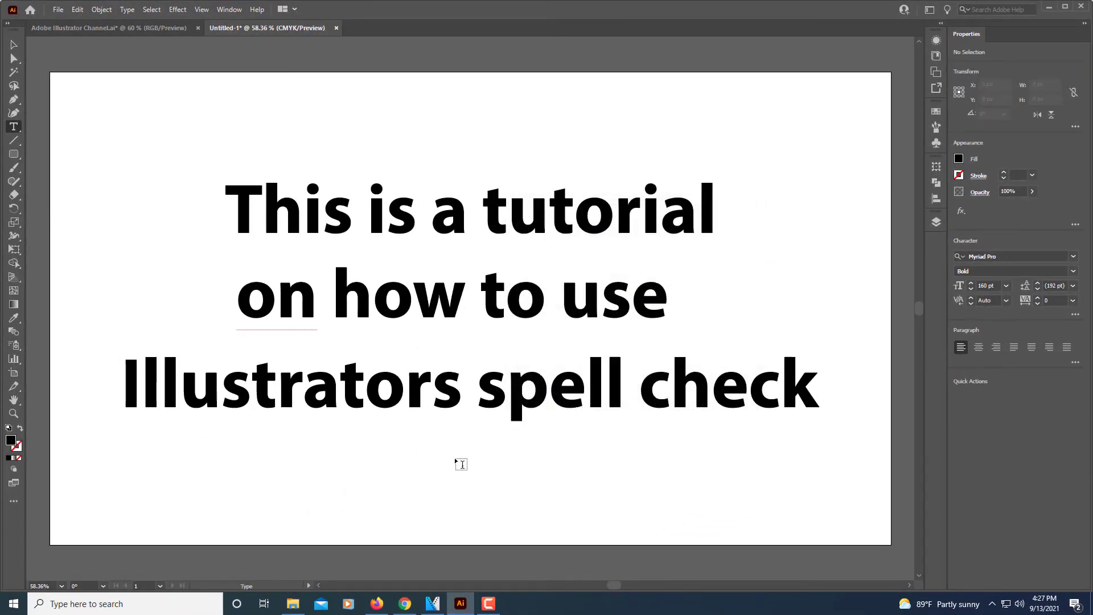
left_click(458, 308)
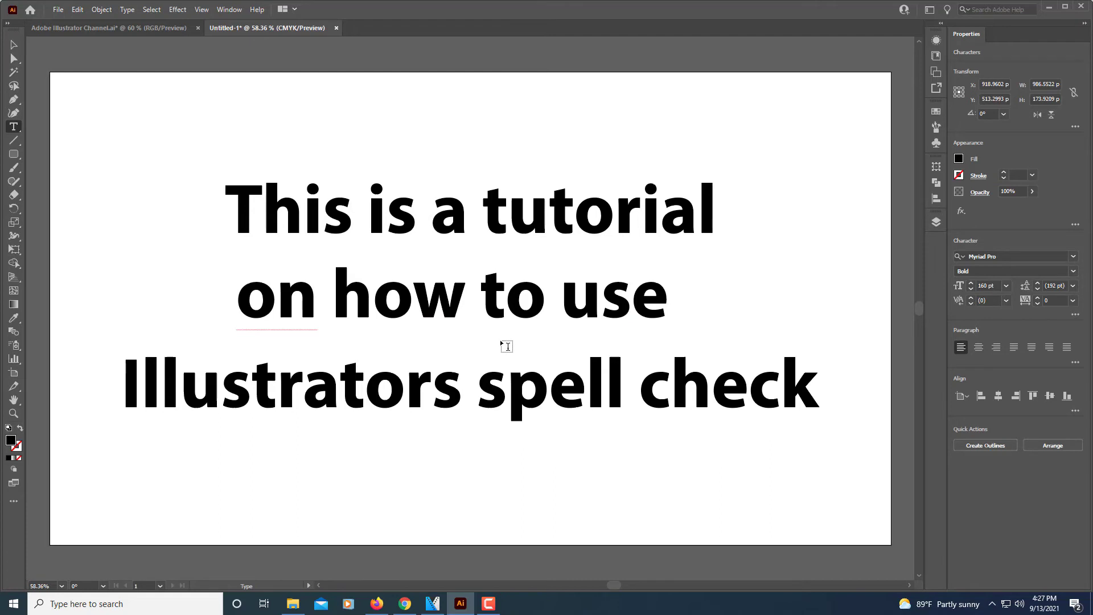
type("e")
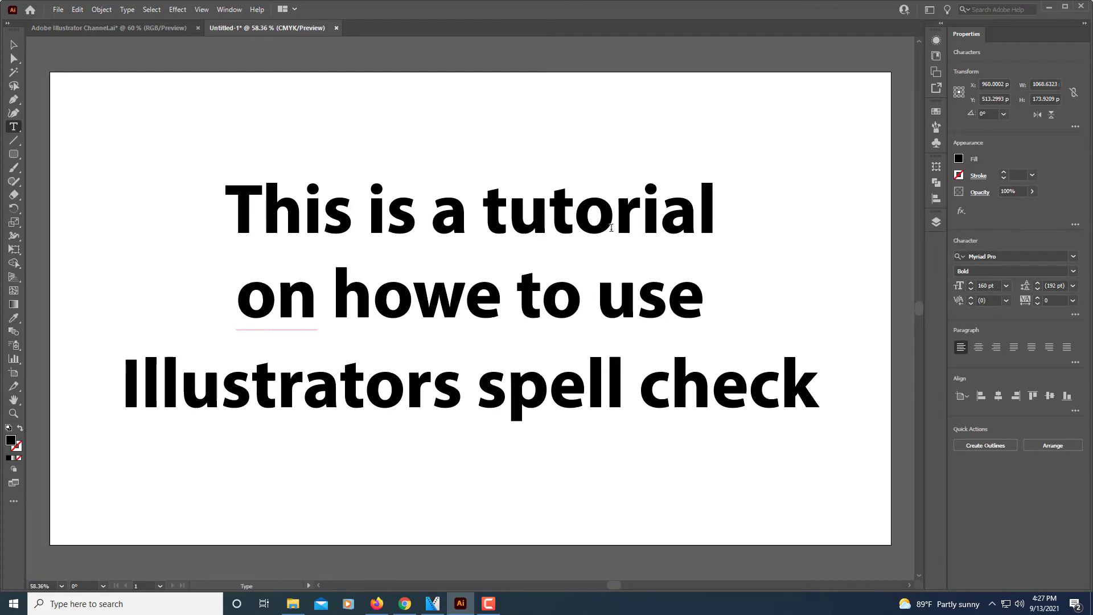
- Change 'tutorial' back to 'totorial' by replacing the 'u' with 'o'
left_click(613, 231)
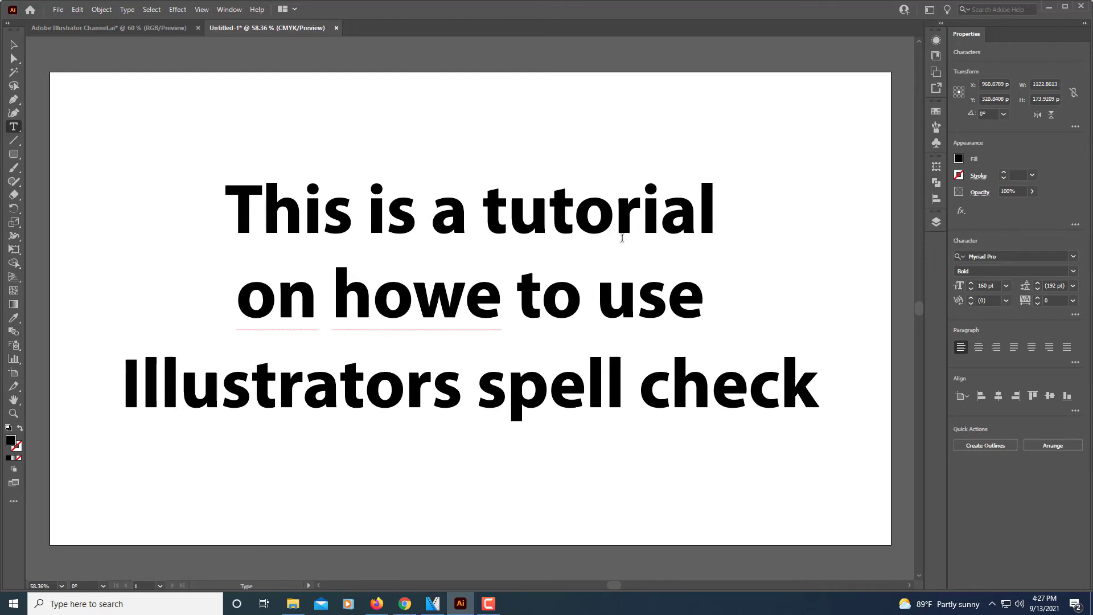
left_click(548, 228)
key("BackSpace")
type("o")
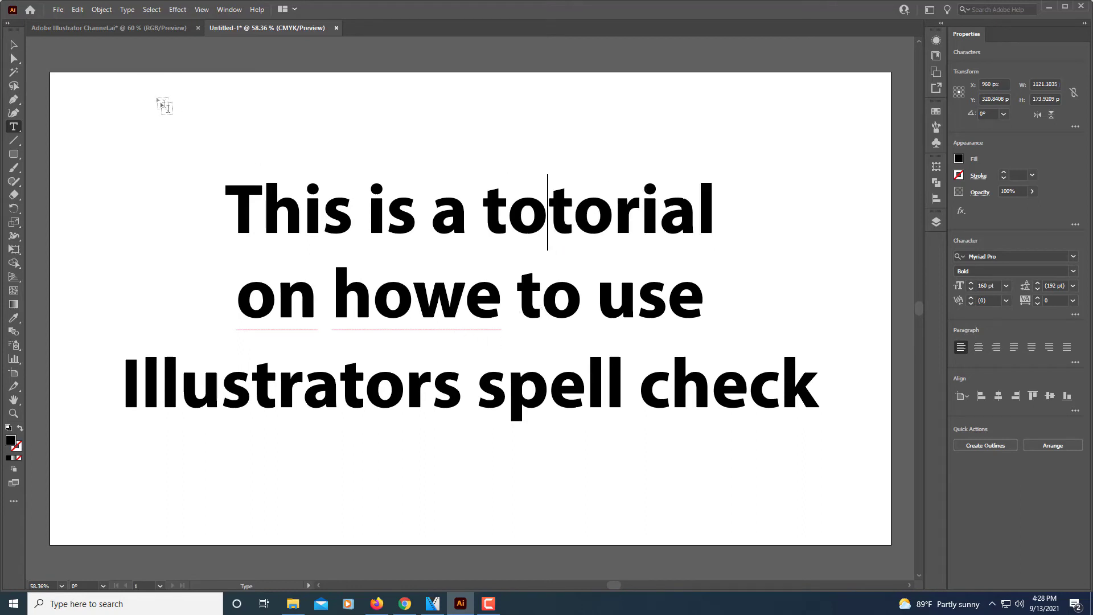
left_click(78, 9)
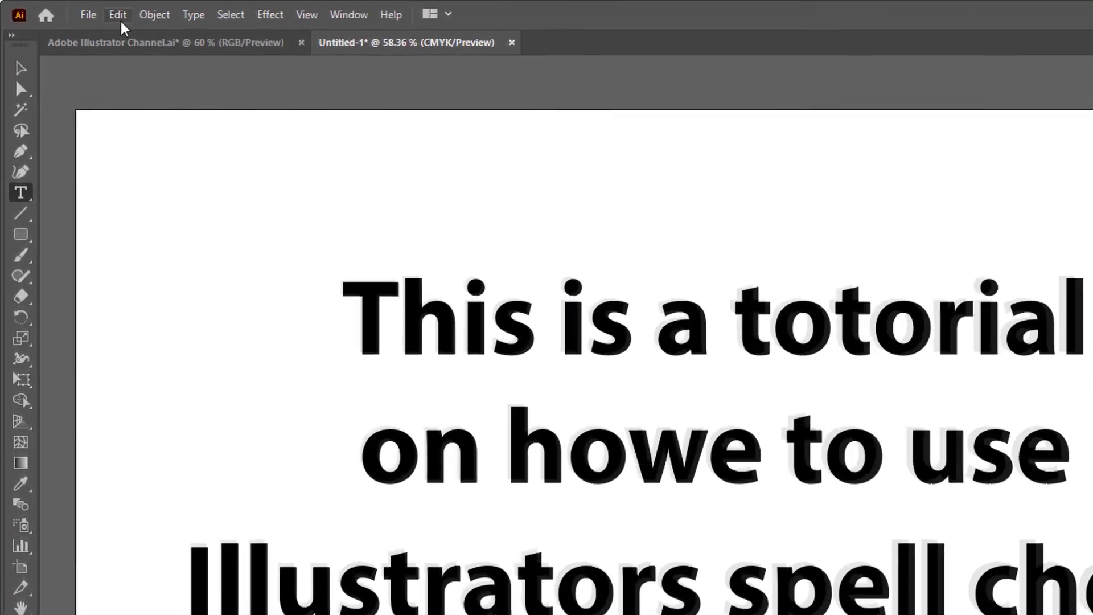
- Open Check Spelling again from the Edit > Spelling menu
left_click(120, 17)
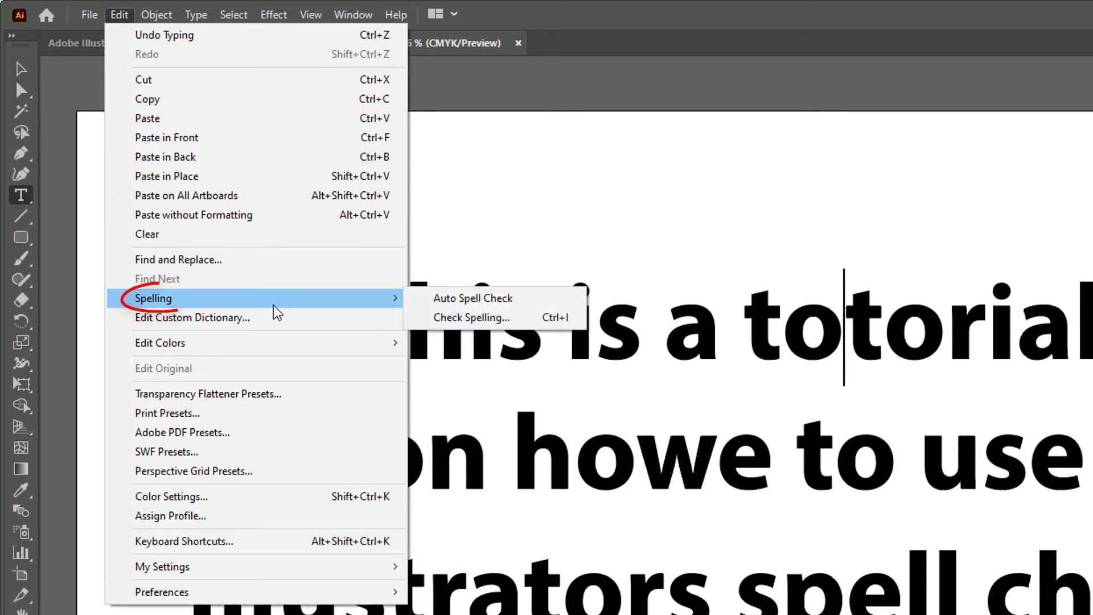
mouse_move(256, 299)
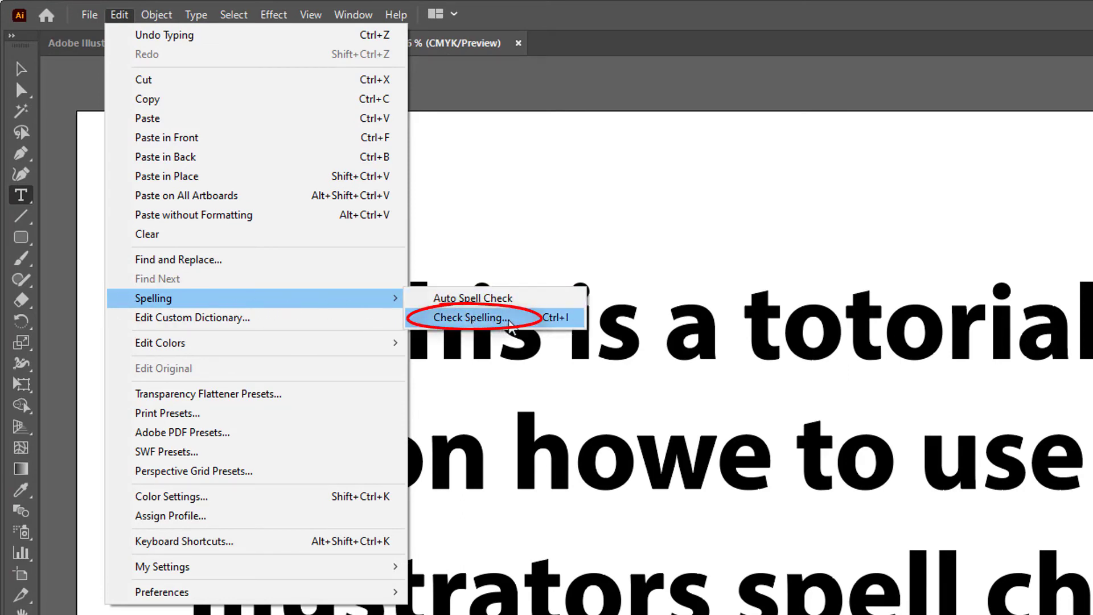
left_click(514, 324)
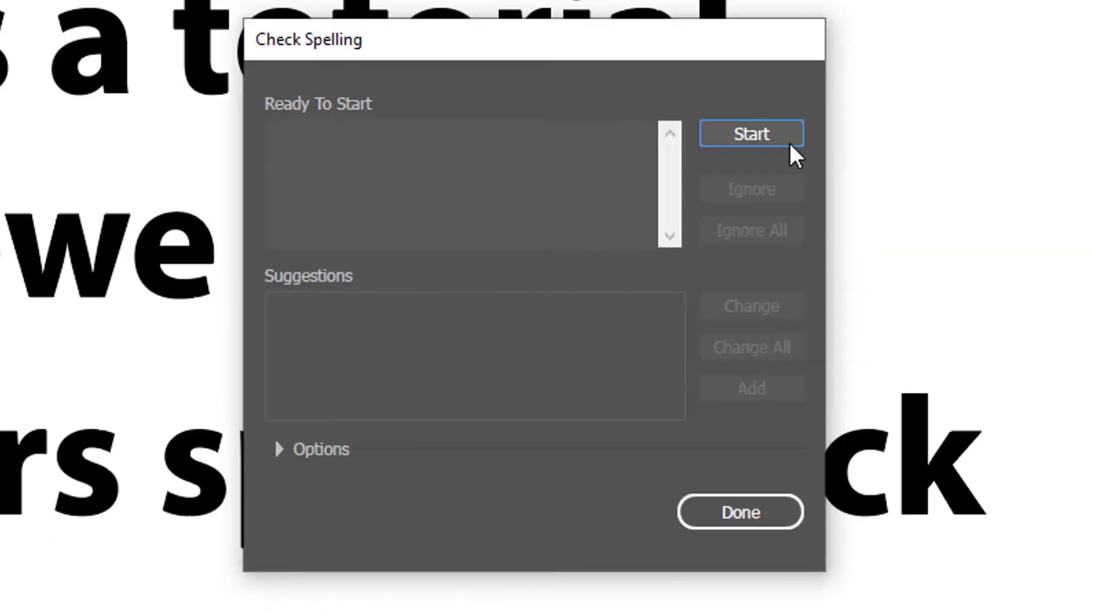
- Rerun the check: 'totorial' to 'tutorial', ignore 'on', 'howe' to 'how', then Done
left_click(798, 147)
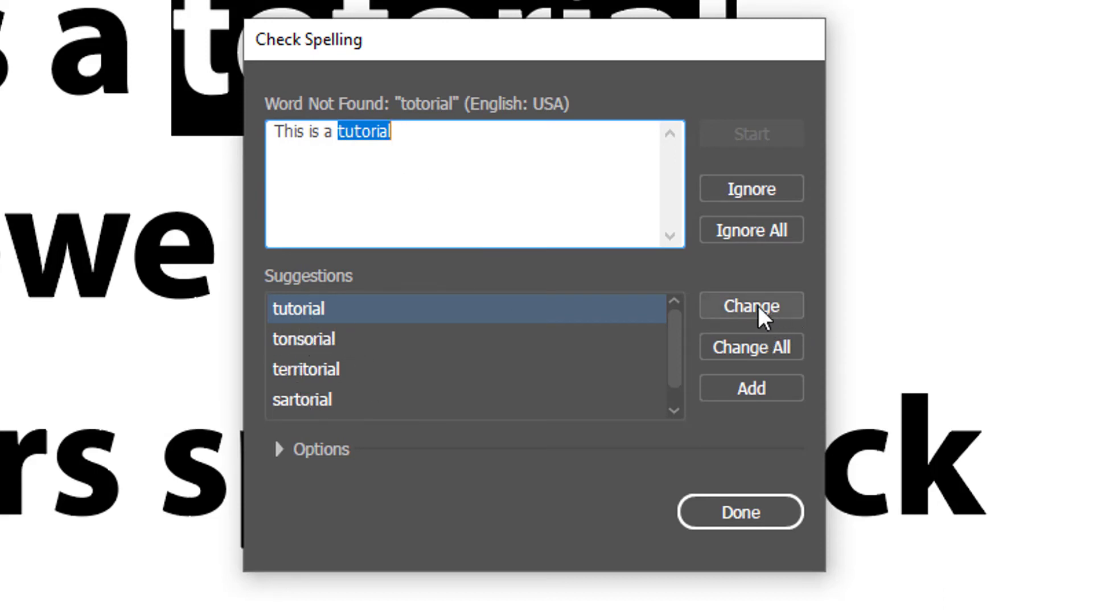
left_click(776, 314)
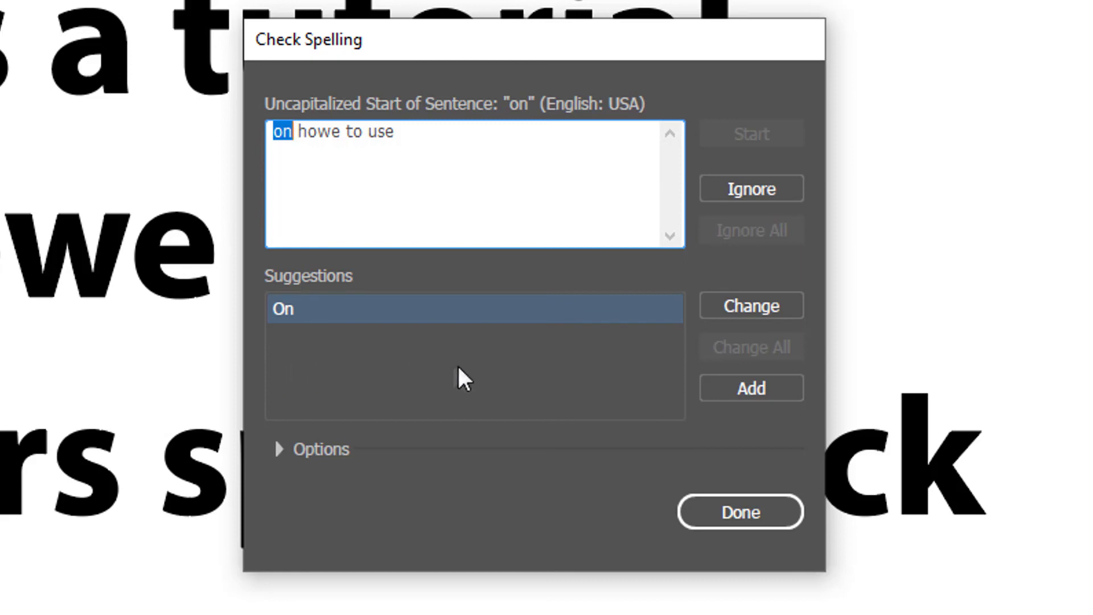
left_click(763, 194)
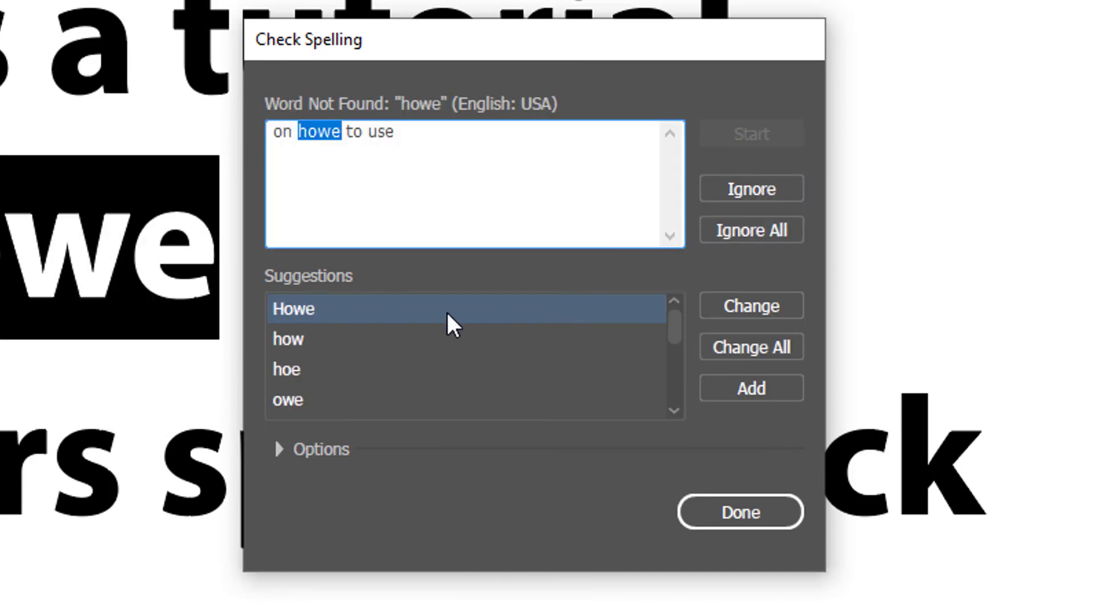
left_click(302, 341)
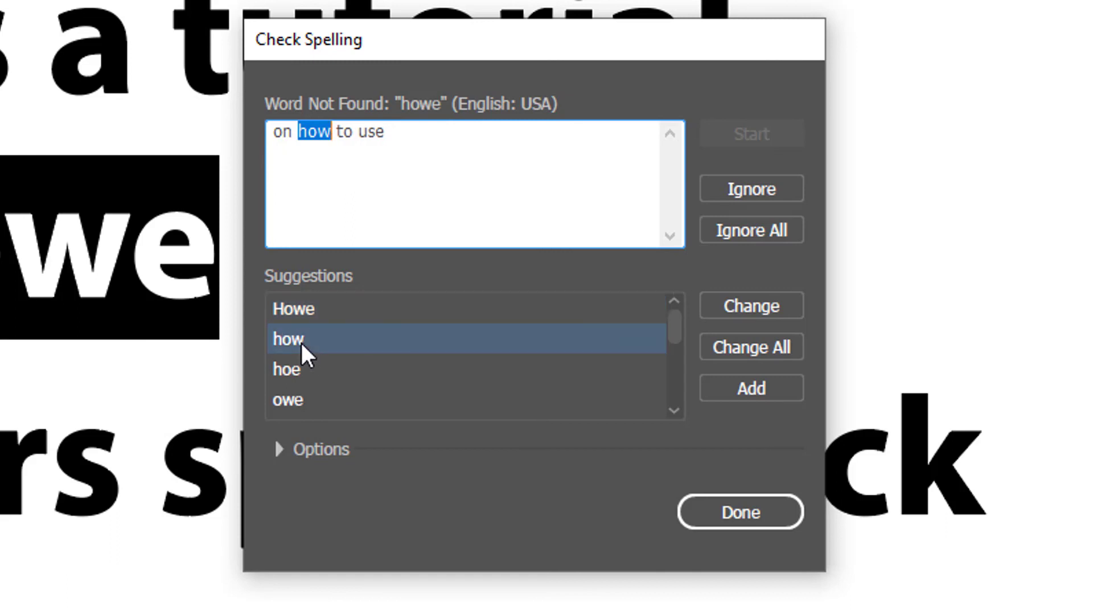
left_click(785, 307)
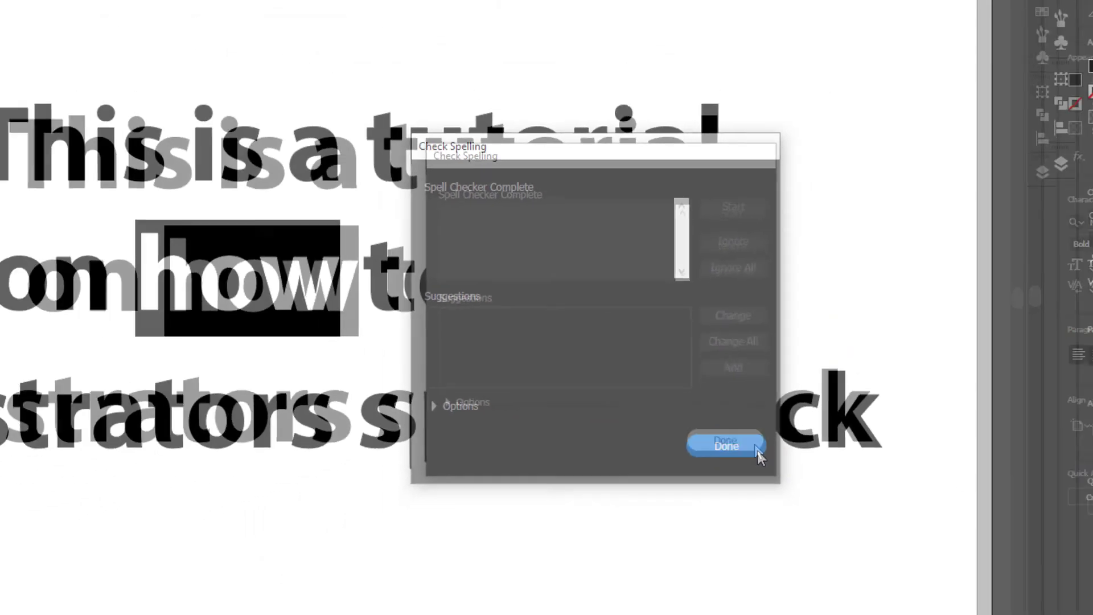
left_click(790, 519)
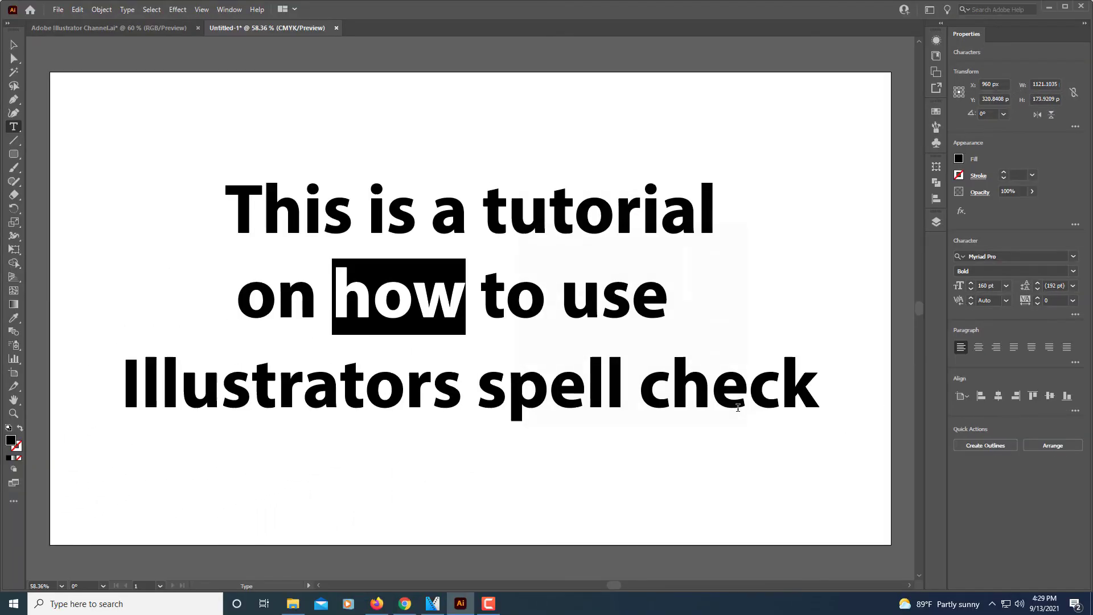